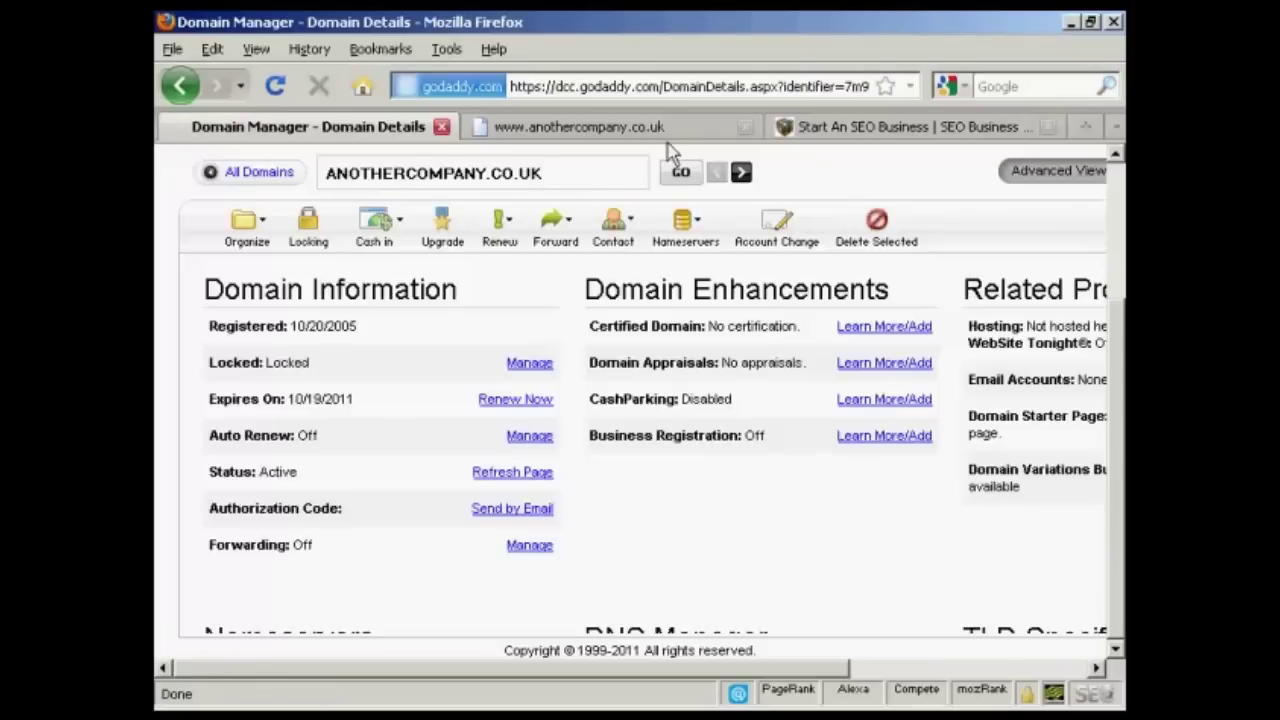
Step: Show anothercompany.co.uk's current GoDaddy parked page in its browser tab
click(603, 130)
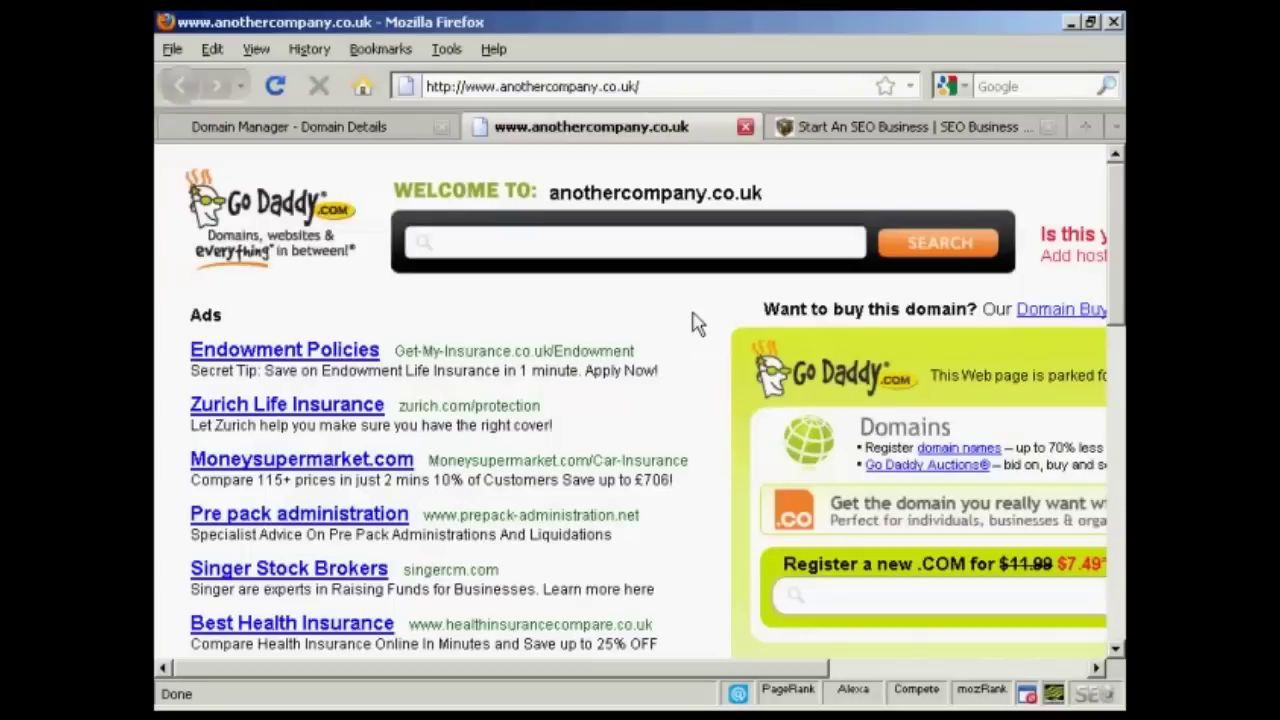
Step: Bring up the SEO Business Startup Kit site at seostartupkit.com
click(885, 132)
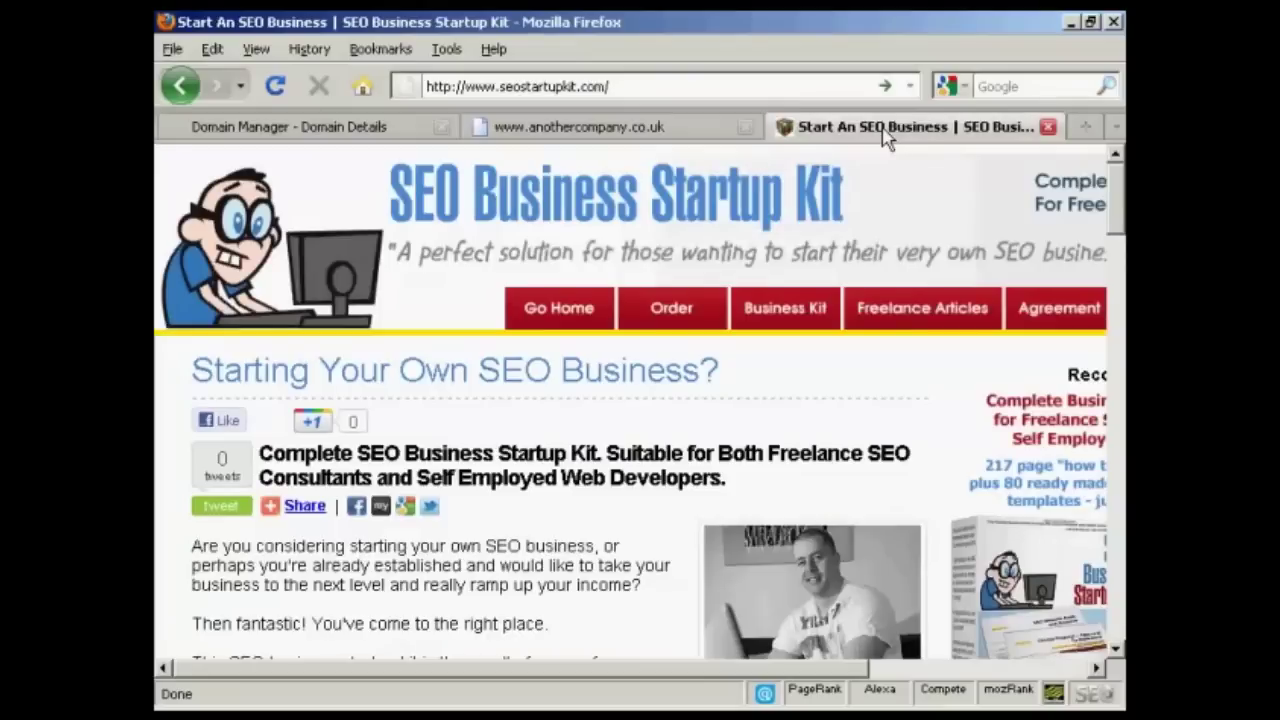
Step: Go back to the ANOTHERCOMPANY.CO.UK Domain Details page, where forwarding shows Off
click(345, 136)
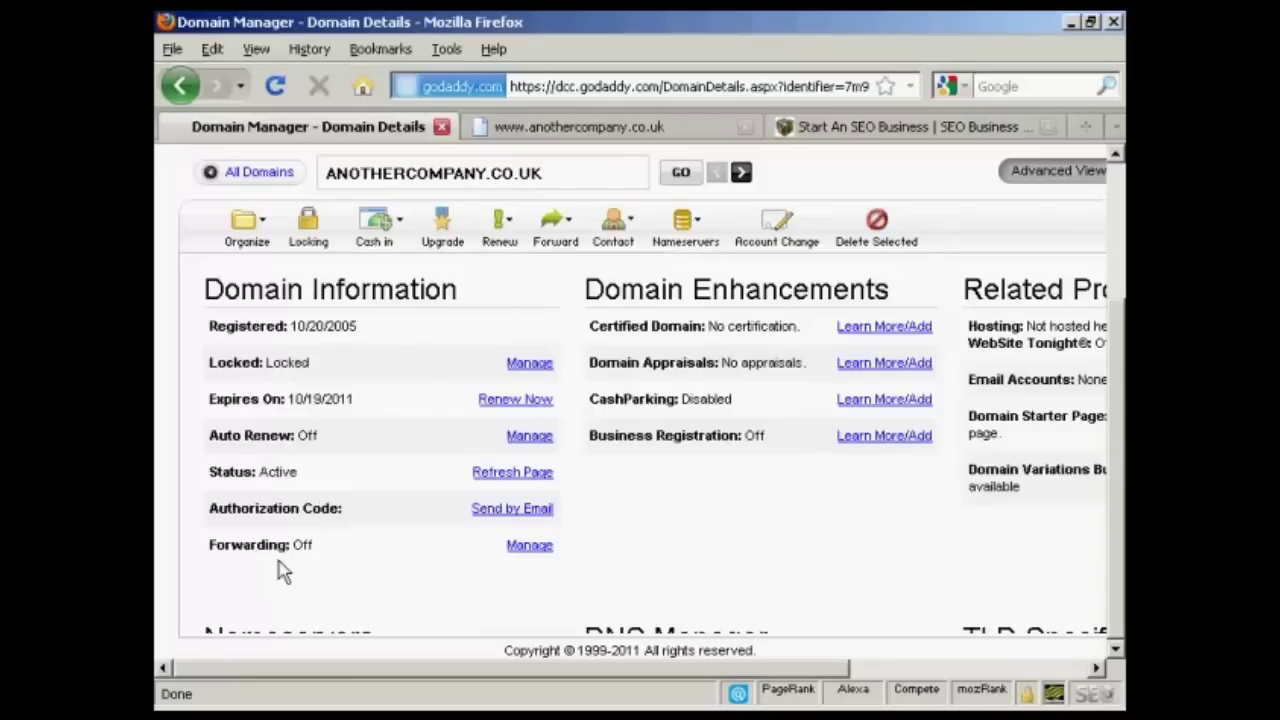
Step: Set ANOTHERCOMPANY.CO.UK forwarding to Forward with Masking under Advanced Options
click(529, 547)
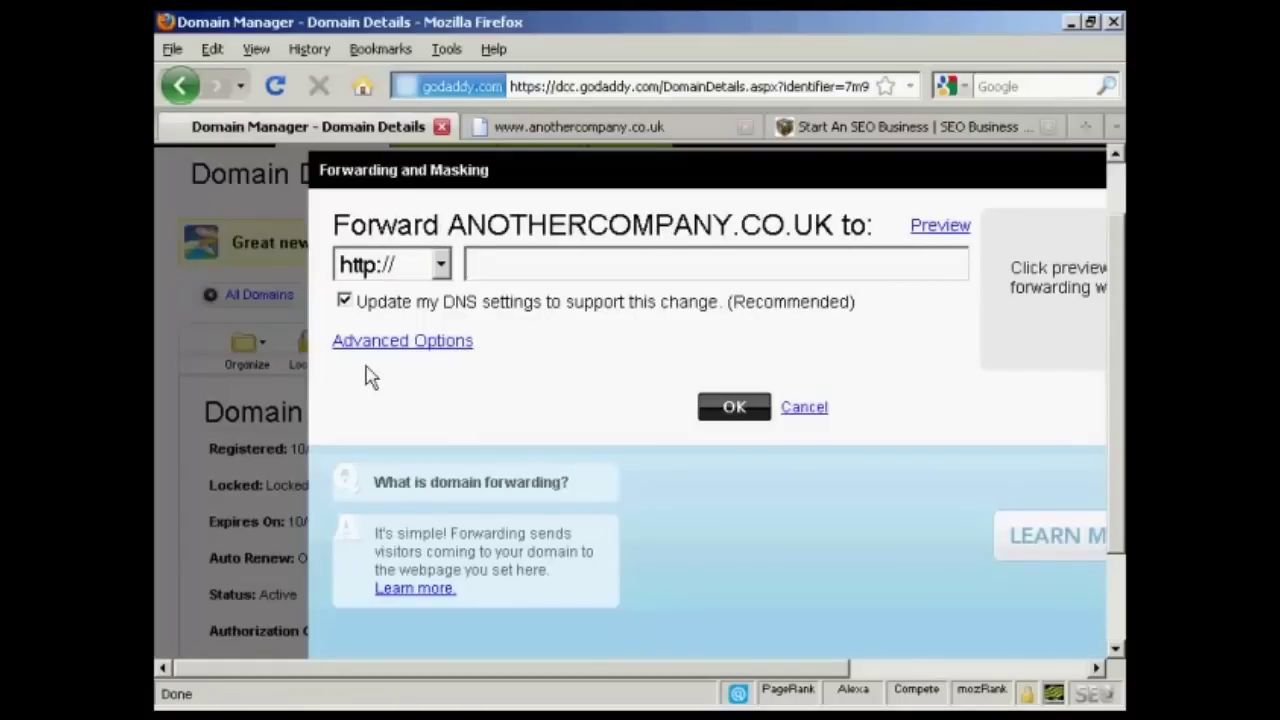
click(424, 350)
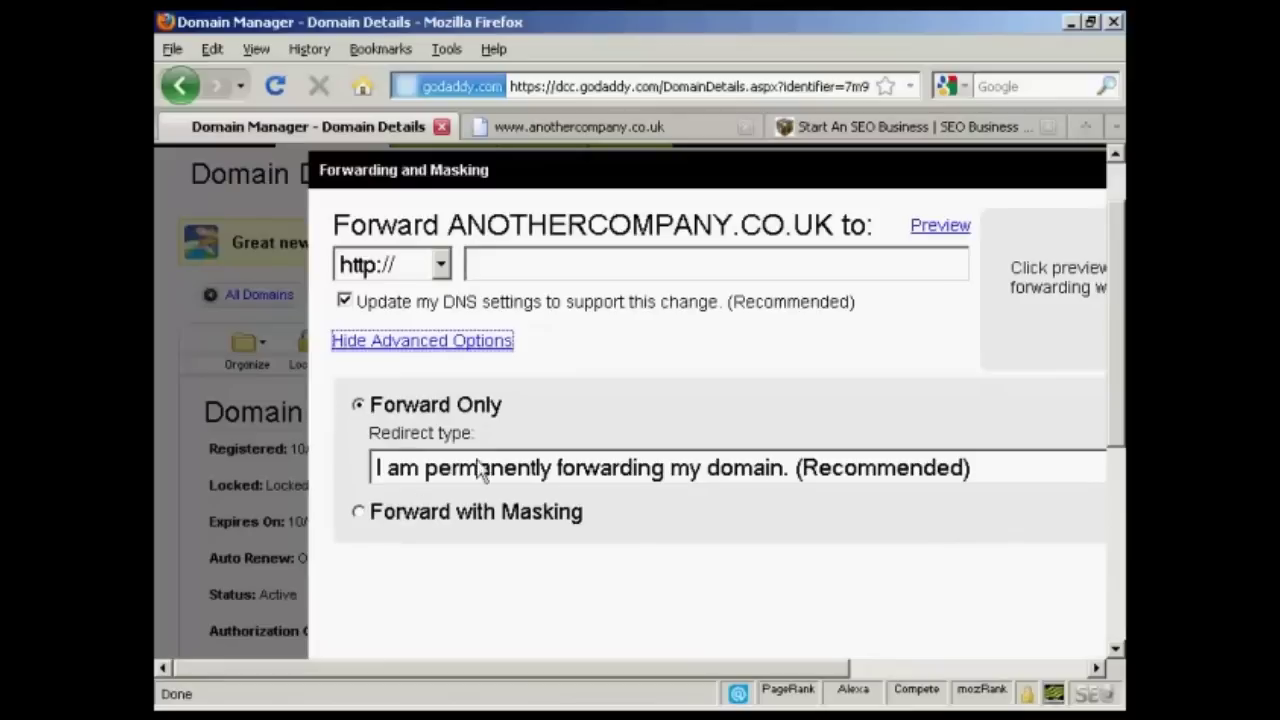
click(359, 514)
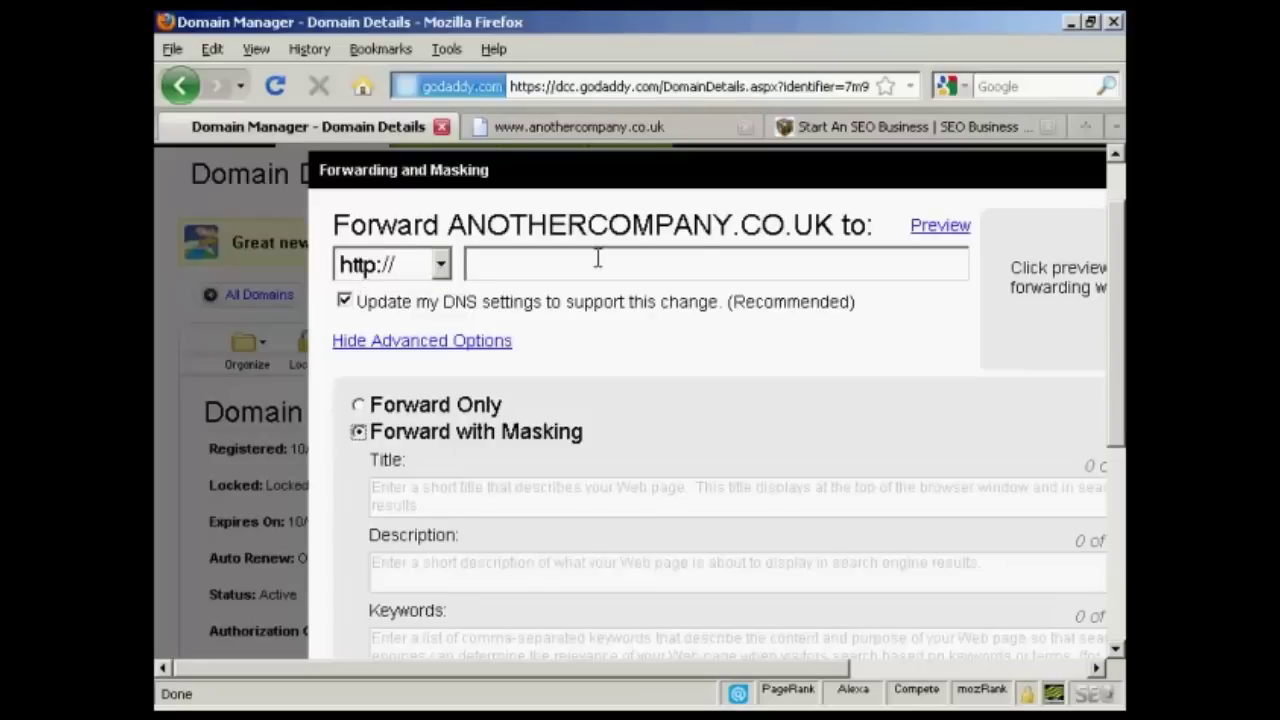
Step: Paste the ClickBank hop link as the forward-to URL, removing the duplicate 'http:' prefix
click(486, 264)
key(ctrl+v)
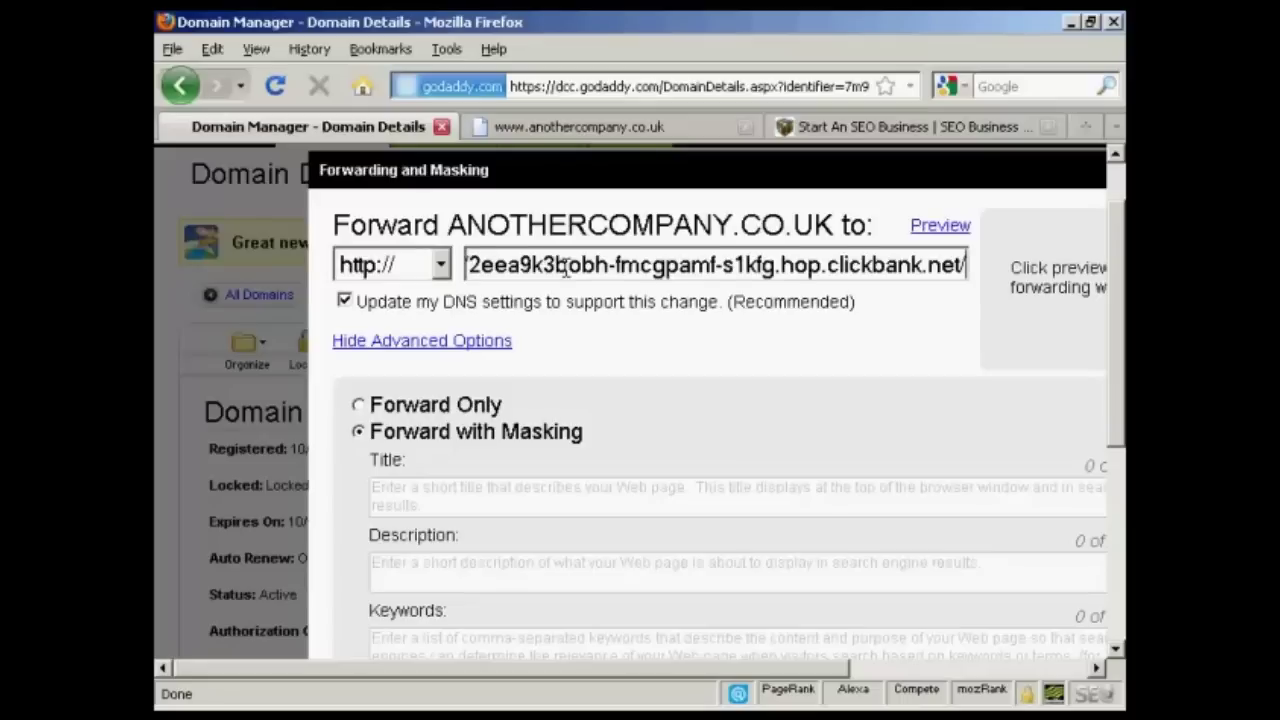
key(Left)
key(Left)
key(Left)
key(Left)
key(Left)
key(Left)
key(Left)
key(Left)
key(Left)
key(Left)
key(Left)
key(Left)
key(Left)
key(Left)
key(Left)
key(Left)
key(Left)
key(Left)
key(Left)
key(Left)
key(Left)
key(Left)
key(Left)
key(Left)
key(Left)
key(Left)
key(Left)
key(Left)
key(Left)
key(Left)
key(Left)
key(Left)
key(Left)
key(Left)
key(Left)
key(Left)
key(Left)
key(Left)
key(Left)
key(Left)
key(Left)
key(Left)
key(Left)
key(Left)
key(Left)
key(Left)
key(Left)
key(Left)
key(Left)
key(Delete)
key(Delete)
key(Delete)
key(Delete)
key(Delete)
key(Delete)
key(Delete)
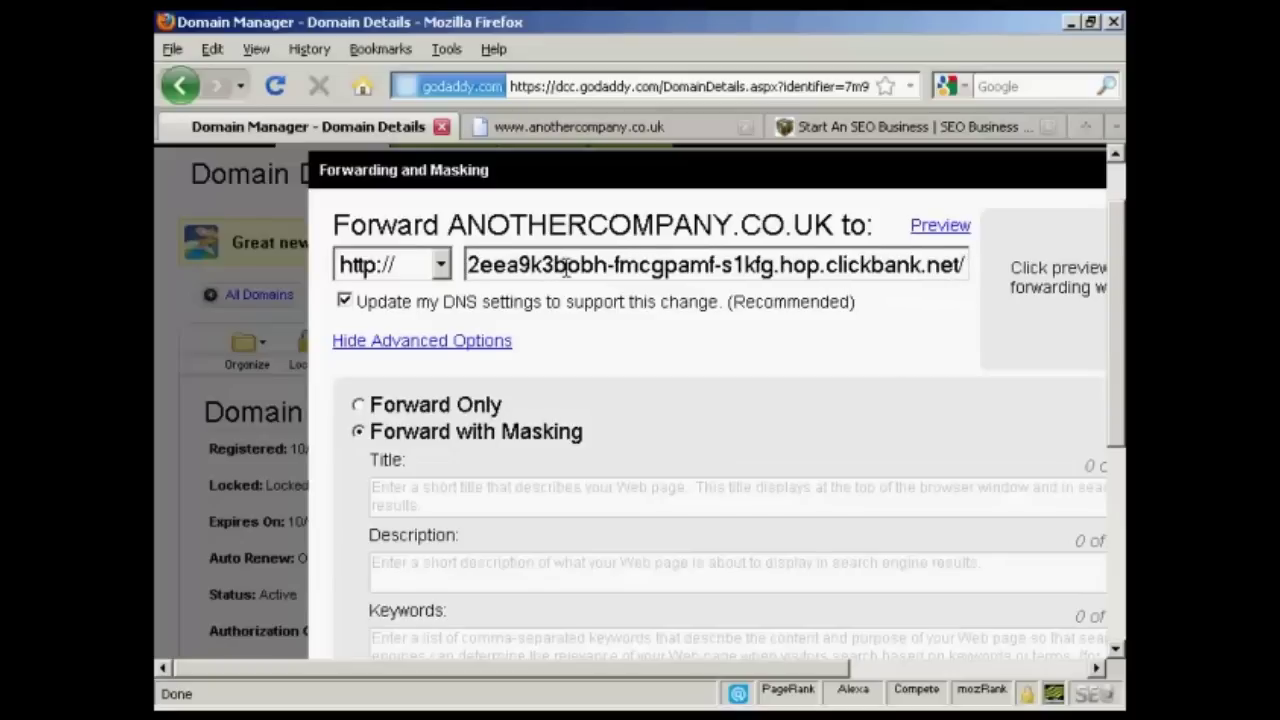
drag(1120, 280, 1120, 368)
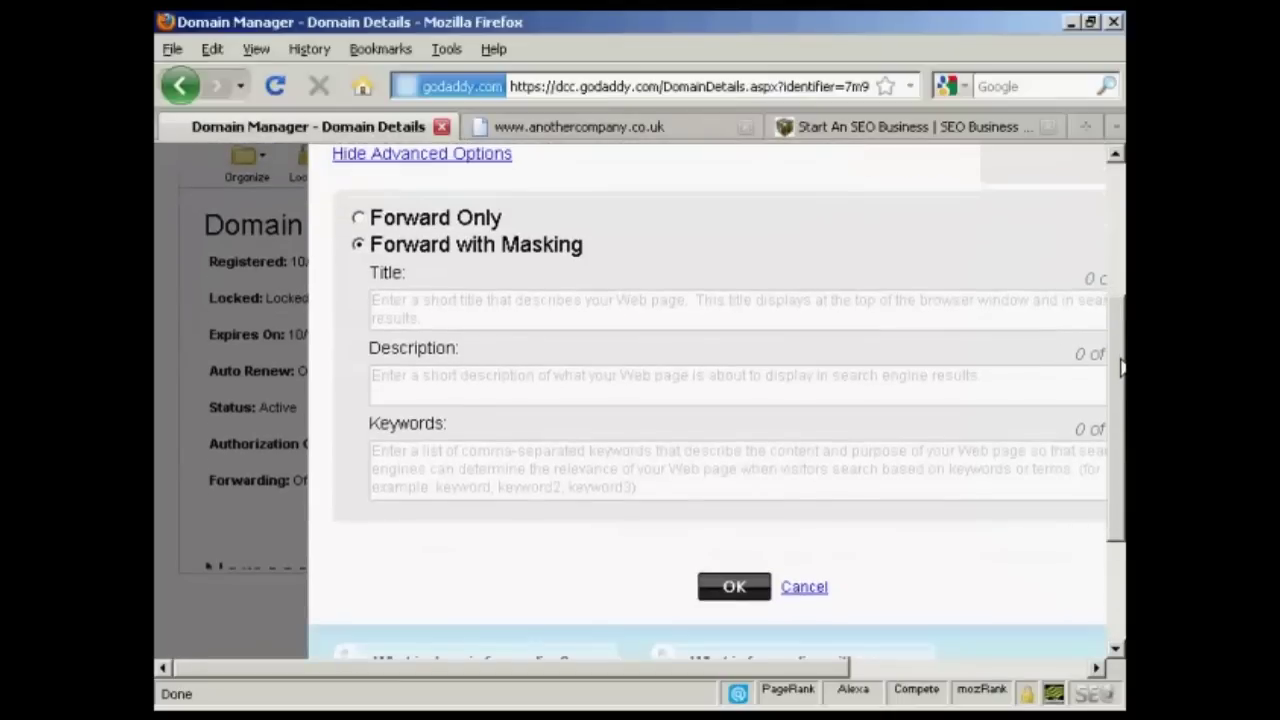
Step: Enter masking title 'This is a redirect | Neat eh?' and description 'This is a redirect'
click(419, 304)
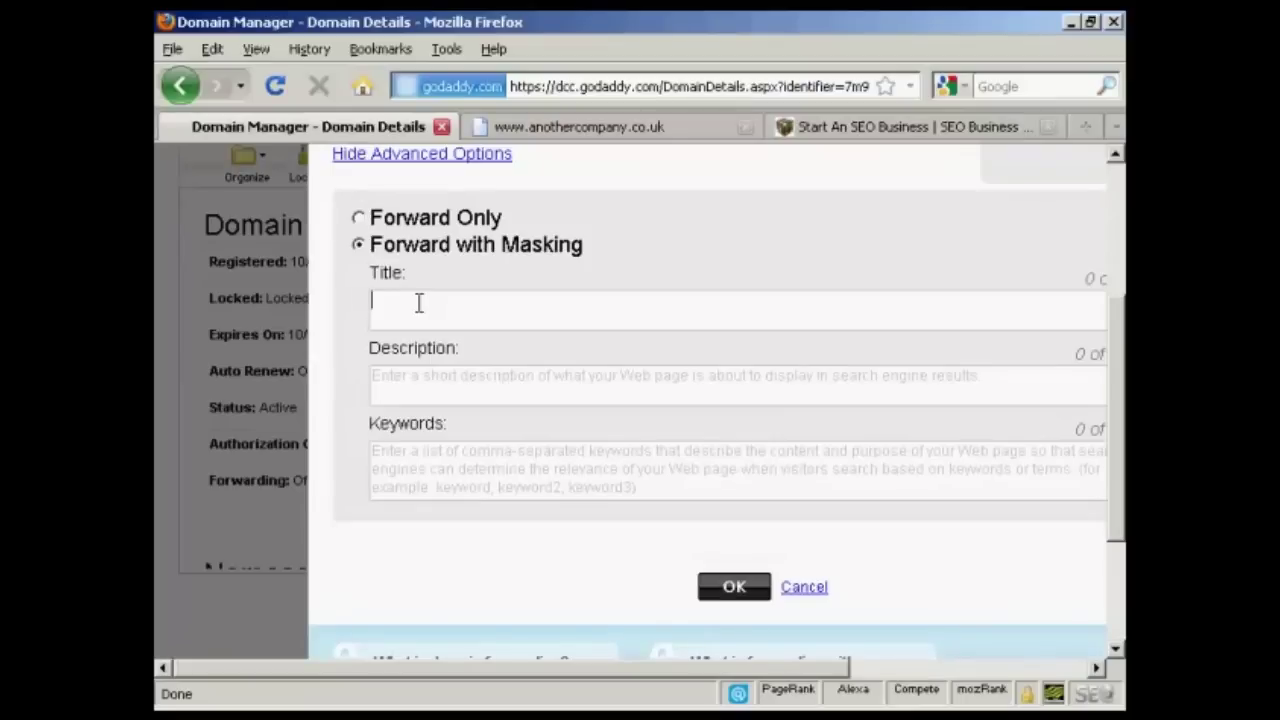
text(This is a redirect | Neat eh?)
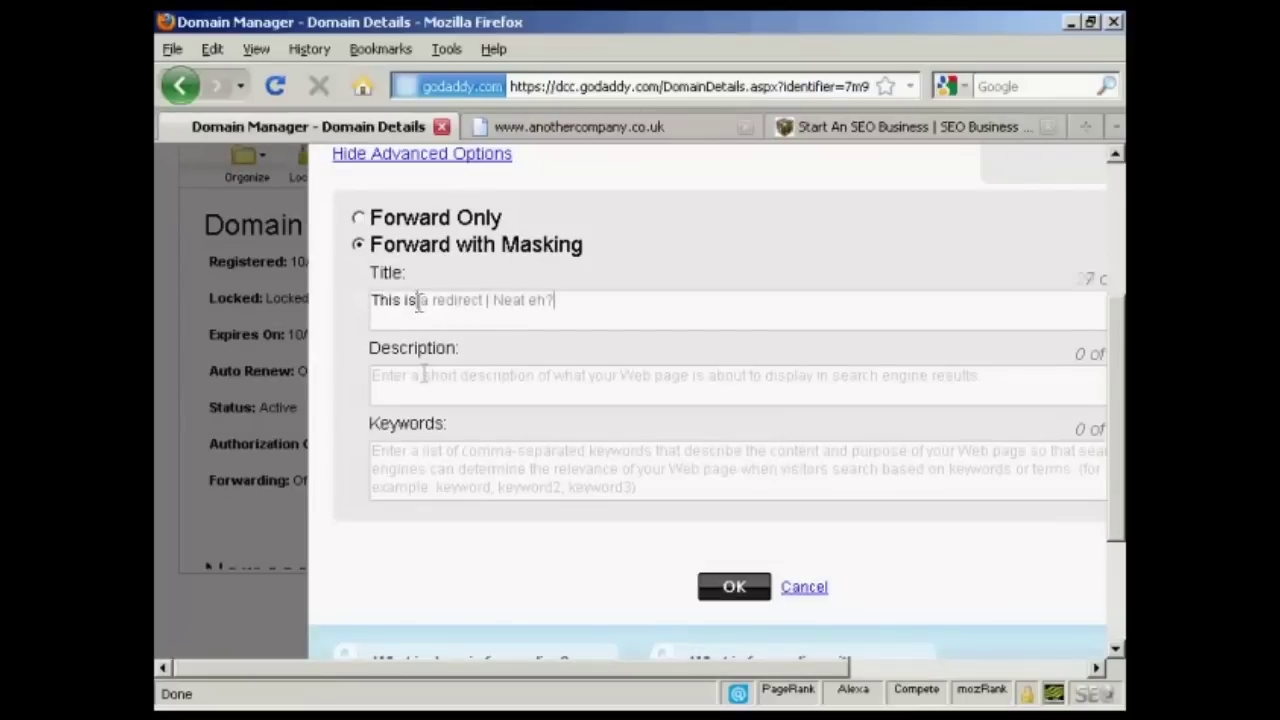
click(546, 371)
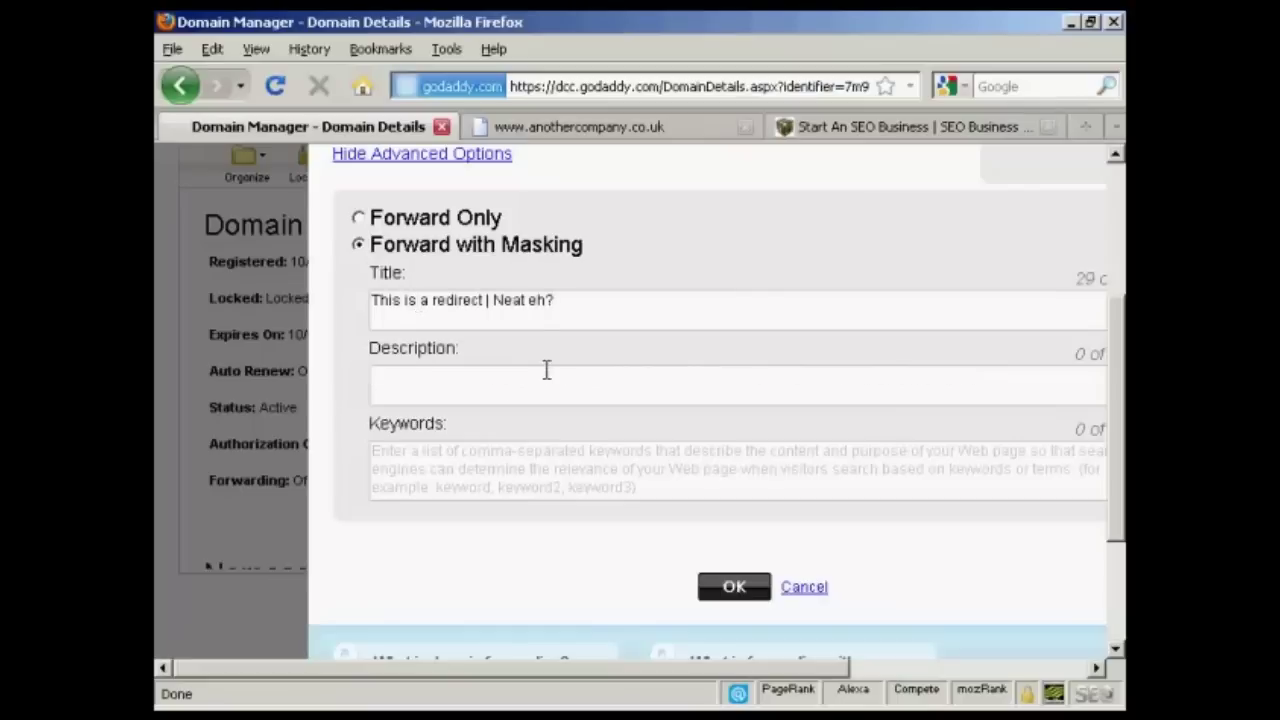
text(This is a redirect)
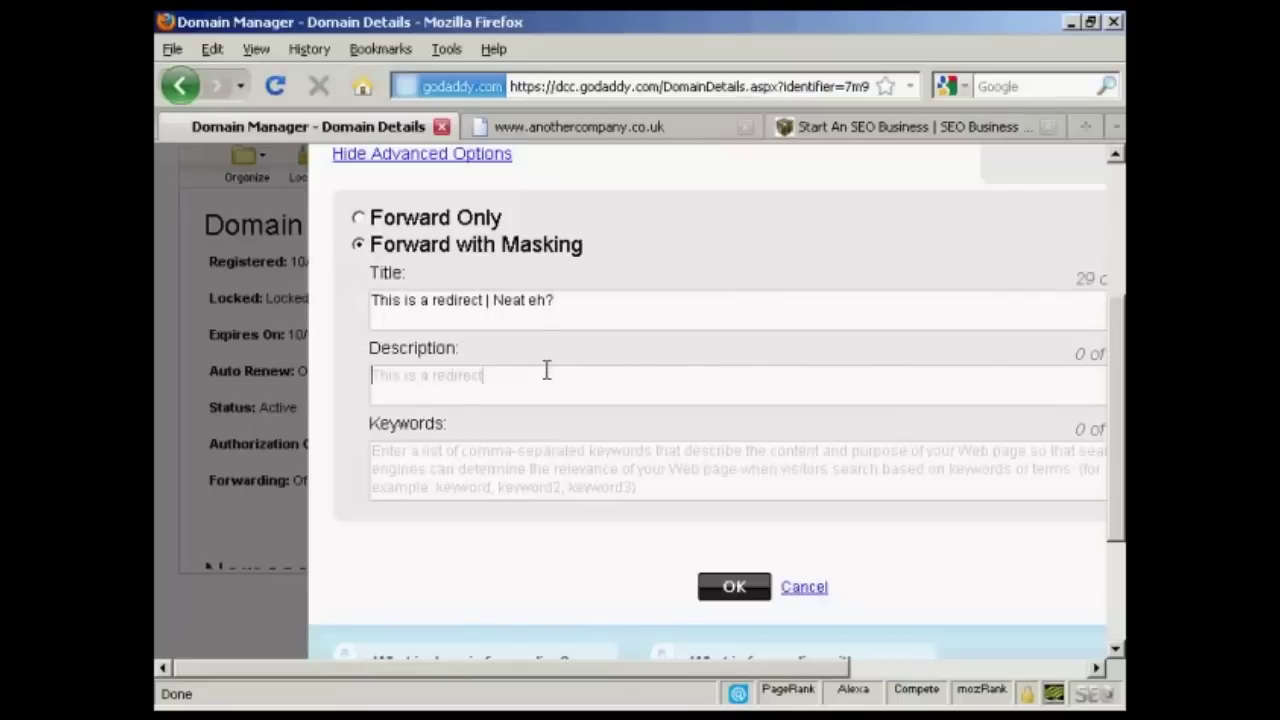
Step: Enter 'SEO services' as the masked page keywords
click(435, 462)
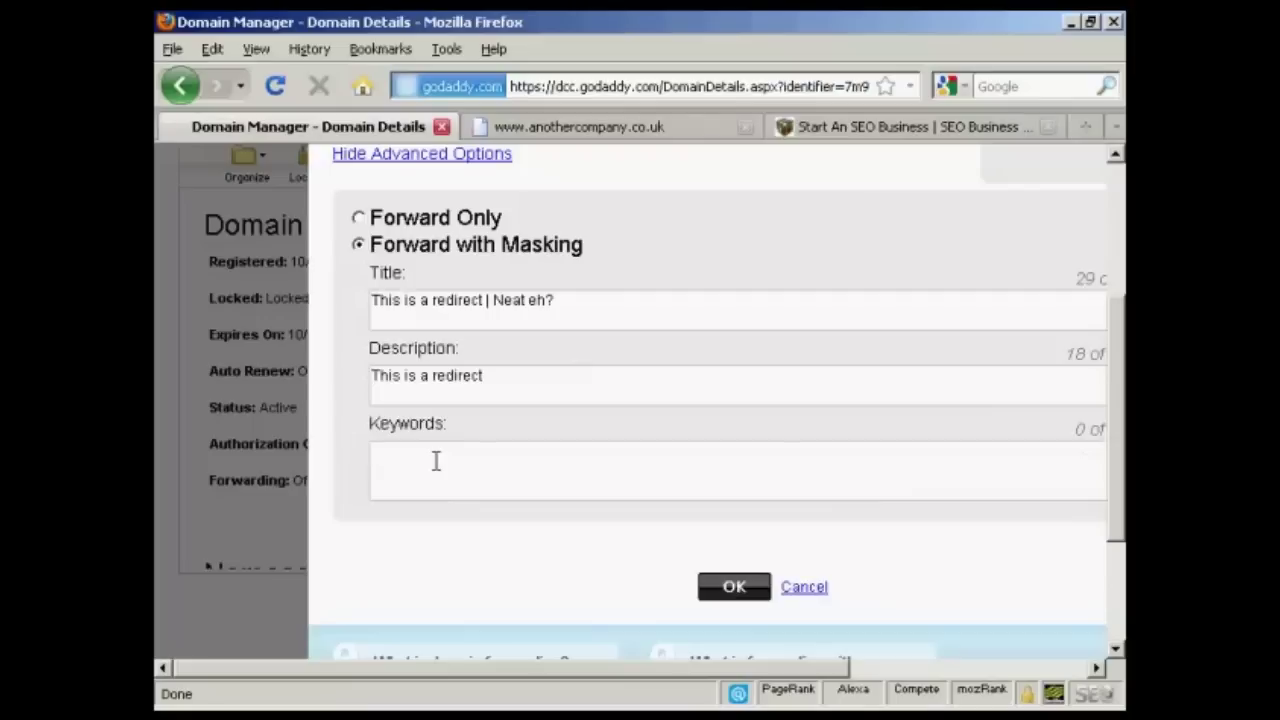
text(seo)
key(BackSpace)
key(BackSpace)
key(BackSpace)
text(EO services)
drag(1122, 393, 1119, 423)
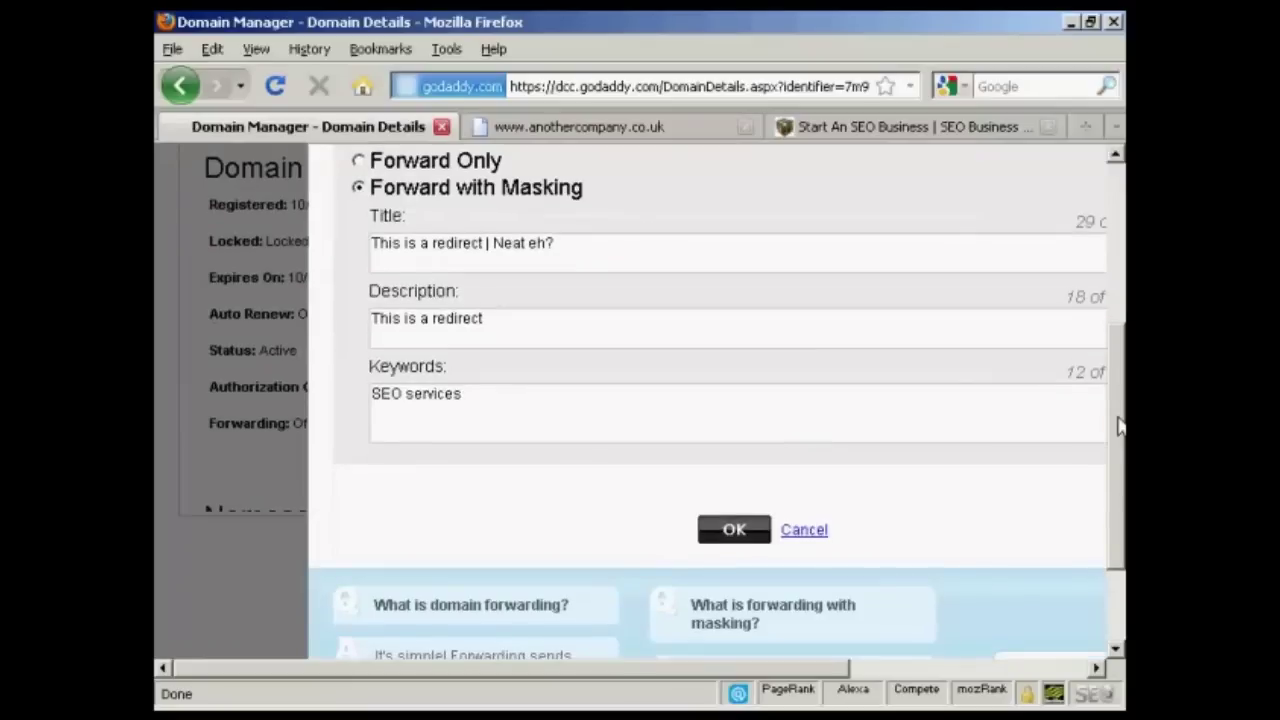
Step: Confirm the Forwarding and Masking dialog to submit the masked forwarding settings
click(745, 535)
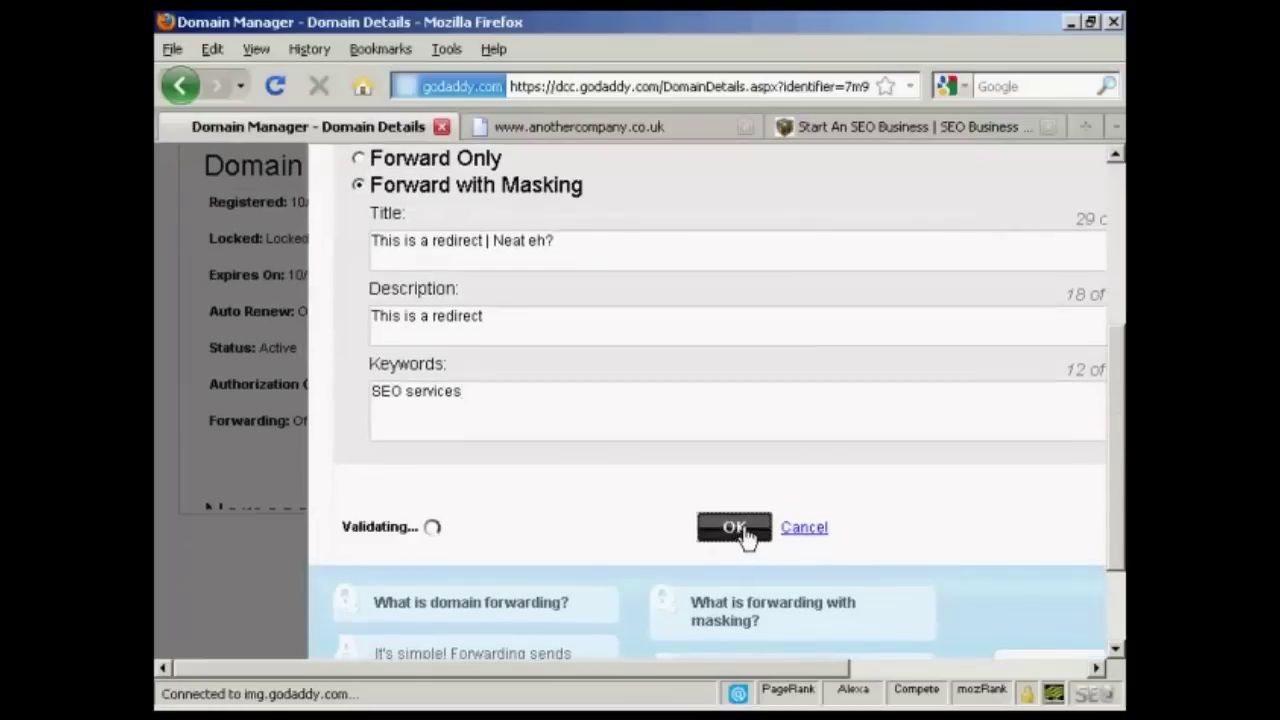